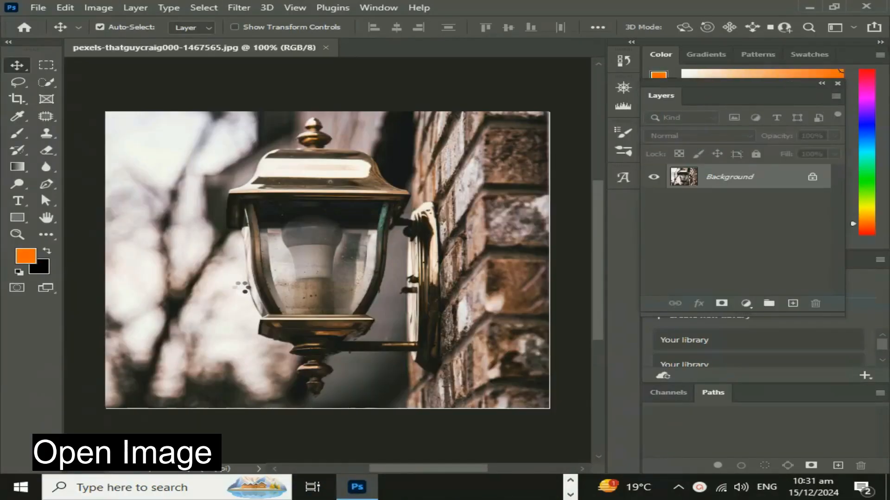
Step: Duplicate the Background layer and hide the original Background
left_click_drag(388, 259, 379, 281)
key("ctrl+j")
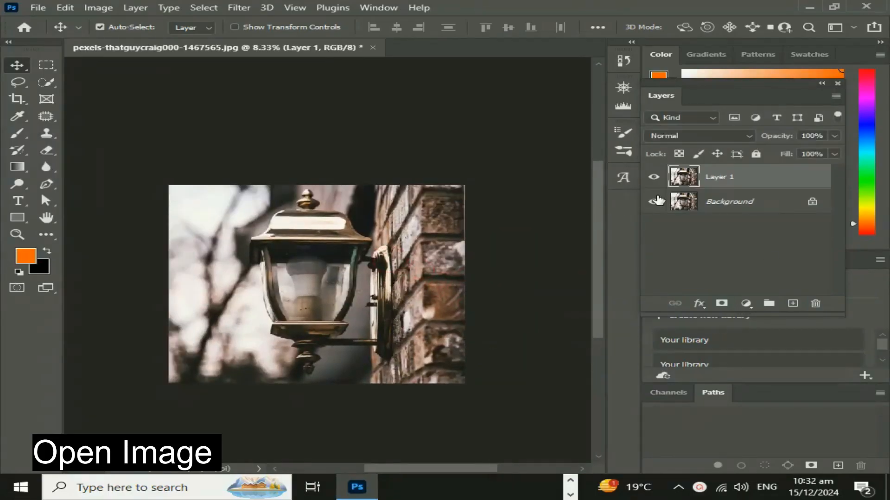
left_click_drag(397, 315, 407, 275)
key("ctrl+plus")
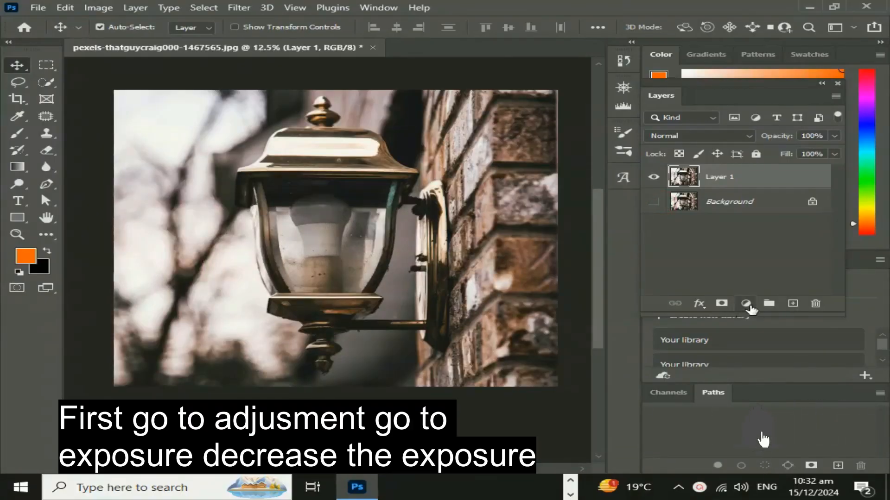
Step: Darken the photo with an Exposure adjustment layer set to an exposure of -3.00, and close its properties
left_click(746, 303)
left_click(783, 151)
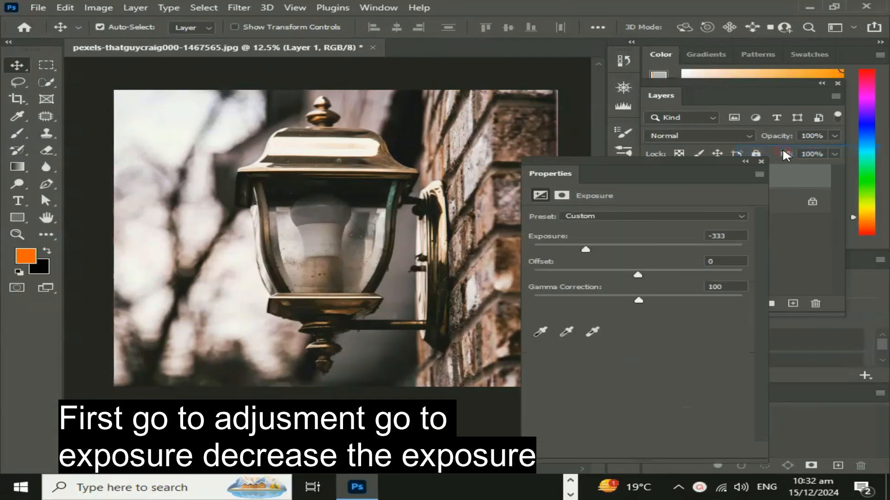
left_click_drag(643, 178, 713, 93)
left_click_drag(692, 169, 646, 176)
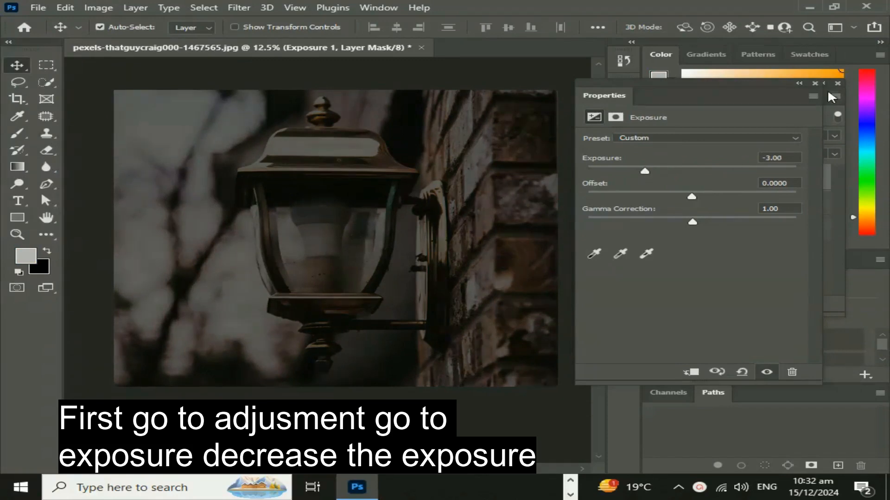
left_click(807, 82)
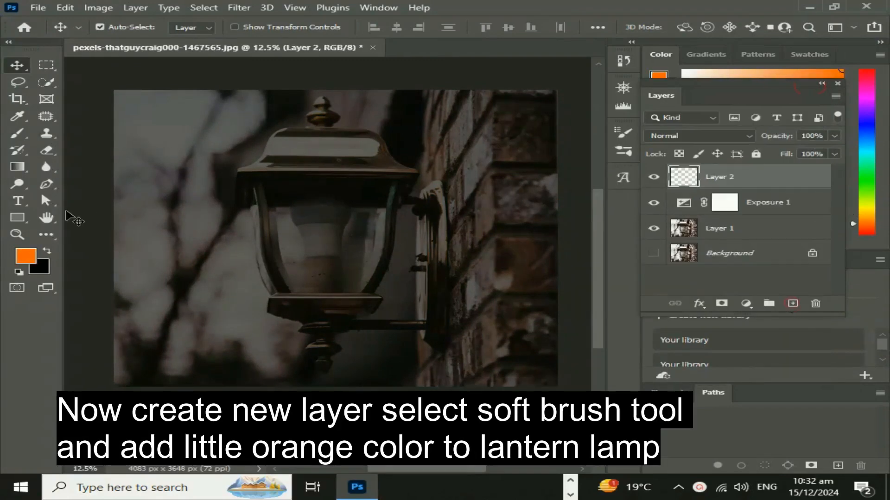
Step: Prepare the Brush tool on a new layer above the Exposure adjustment with orange ff9000 as the foreground colour
left_click(21, 130)
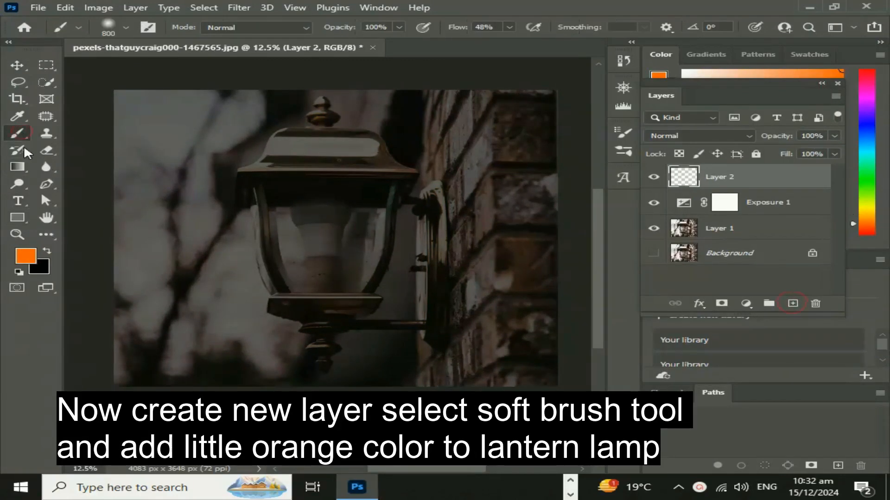
left_click(26, 256)
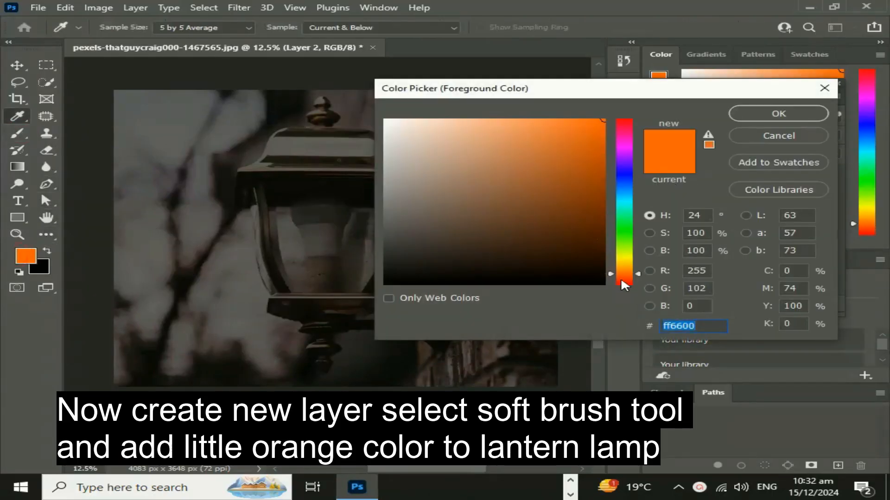
left_click_drag(621, 280, 620, 269)
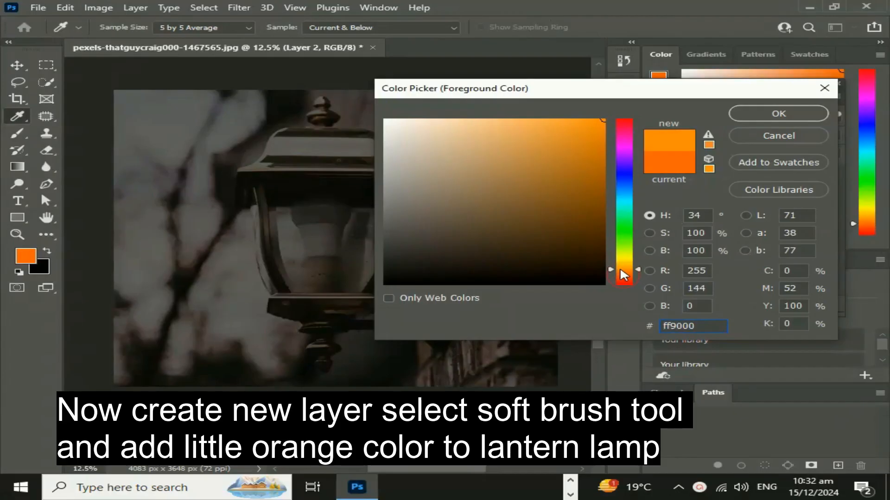
left_click(793, 111)
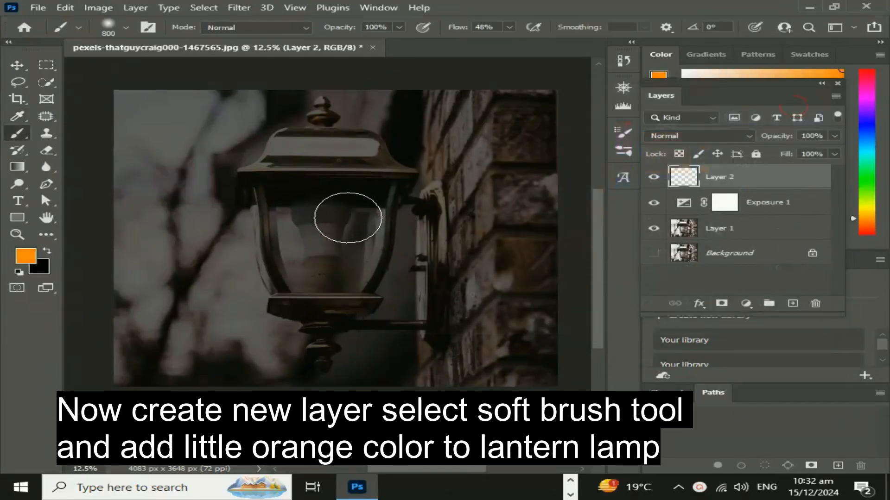
Step: Set the brush size to 700 and try a single orange dab on the lantern's bulb
key("bracketleft")
key("bracketleft")
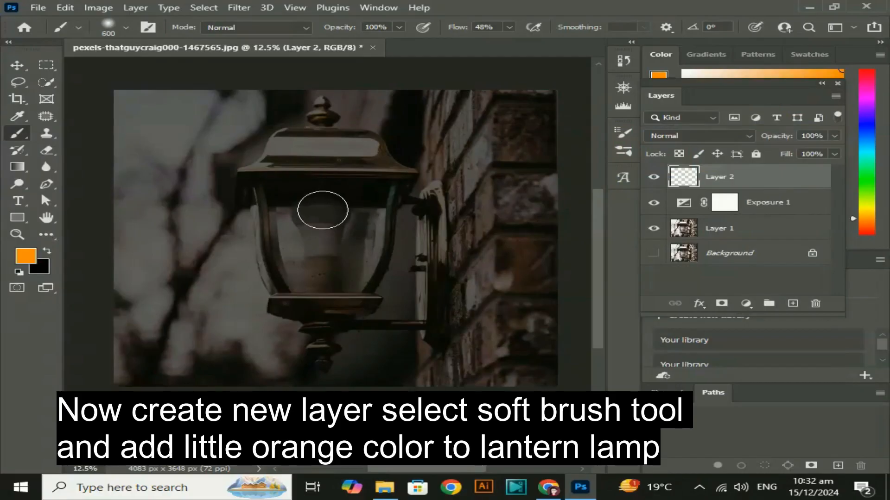
key("bracketright")
left_click(321, 212)
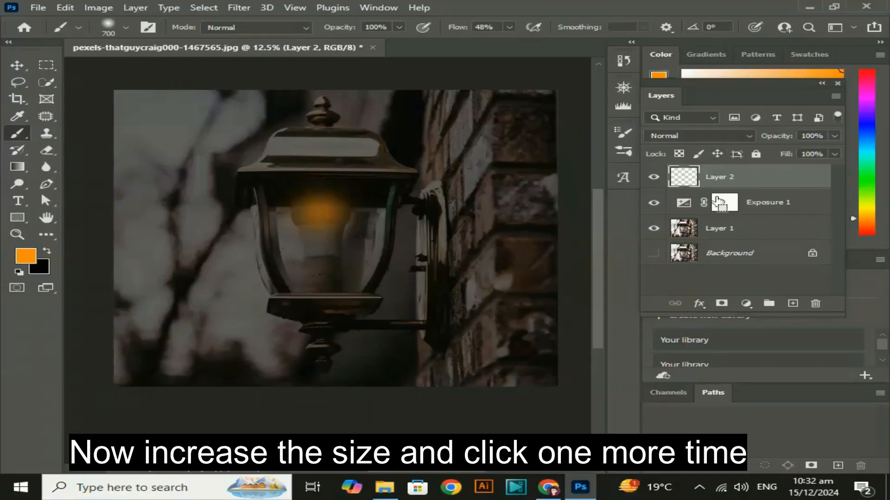
key("ctrl+z")
Step: Dab the Exposure 1 mask over the bulb and paint one orange dab at the same spot on Layer 2
left_click(723, 211)
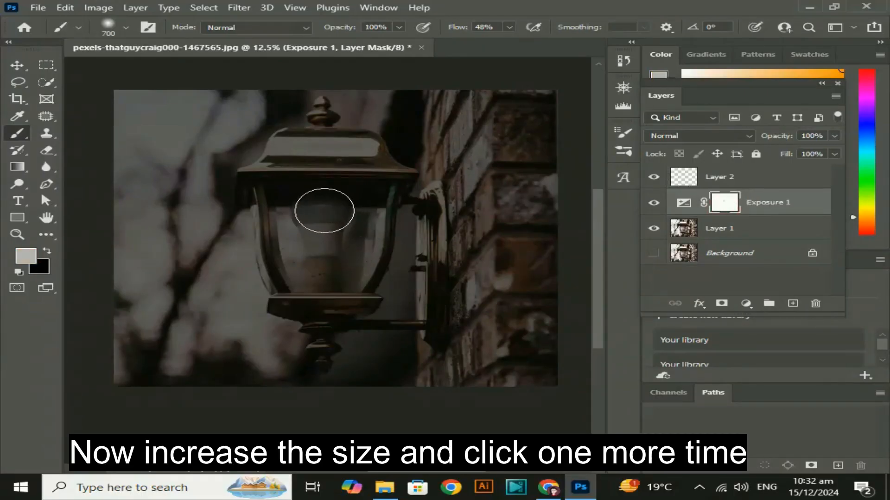
left_click(325, 211)
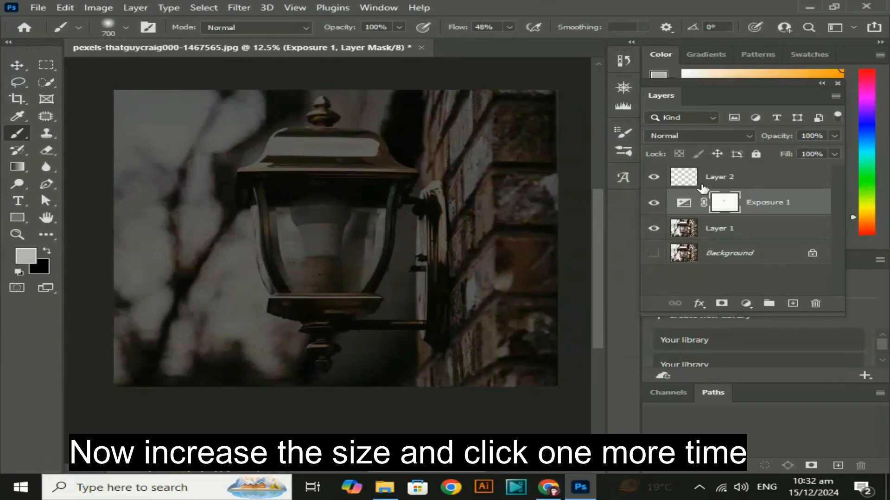
left_click(705, 178)
left_click(320, 206)
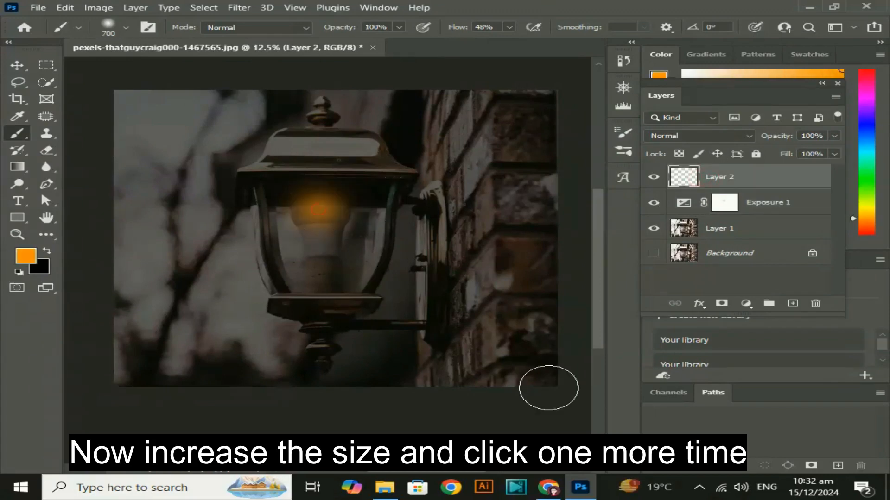
Step: Enlarge the brush size to 5000 so that it spans the whole lantern
key("bracketright")
key("bracketright")
key("bracketright")
key("bracketright")
key("bracketright")
key("bracketright")
key("bracketright")
key("bracketright")
key("bracketright")
key("bracketright")
key("bracketright")
key("bracketright")
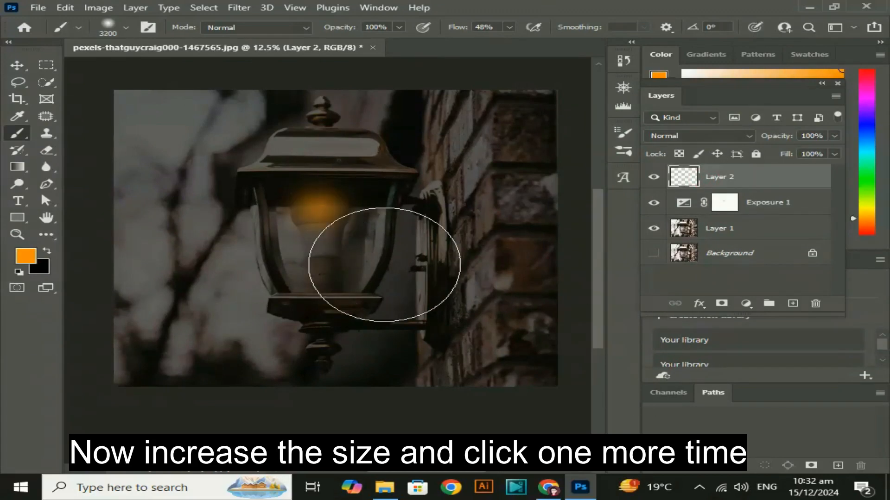
key("bracketright")
key("bracketright")
key("bracketright")
key("bracketright")
key("bracketright")
key("bracketright")
key("bracketright")
key("bracketright")
key("bracketright")
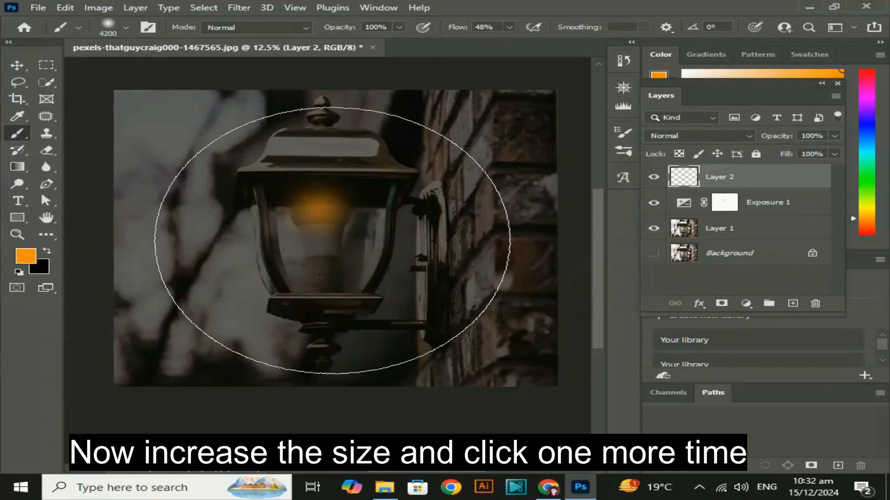
key("bracketright")
key("bracketright")
key("bracketright")
key("bracketright")
key("bracketright")
key("bracketright")
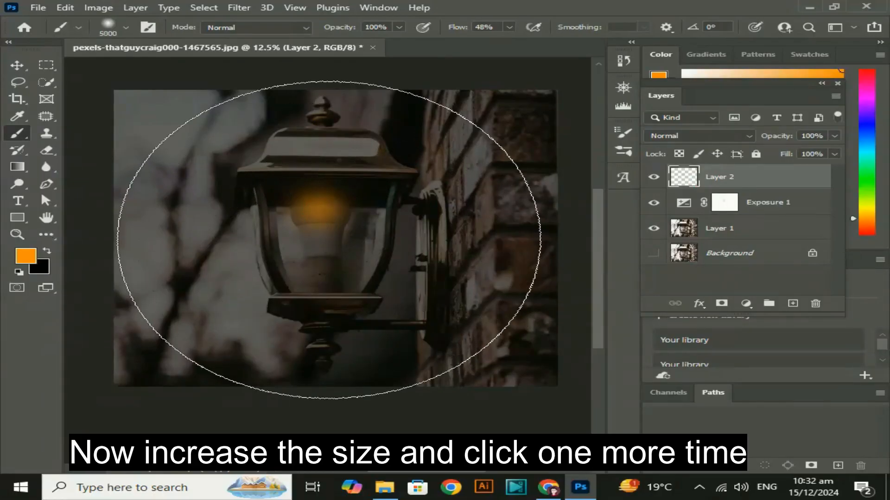
Step: Paint one large orange dab centred on the lantern on Layer 2 with the brush flow at 100%
left_click(329, 240)
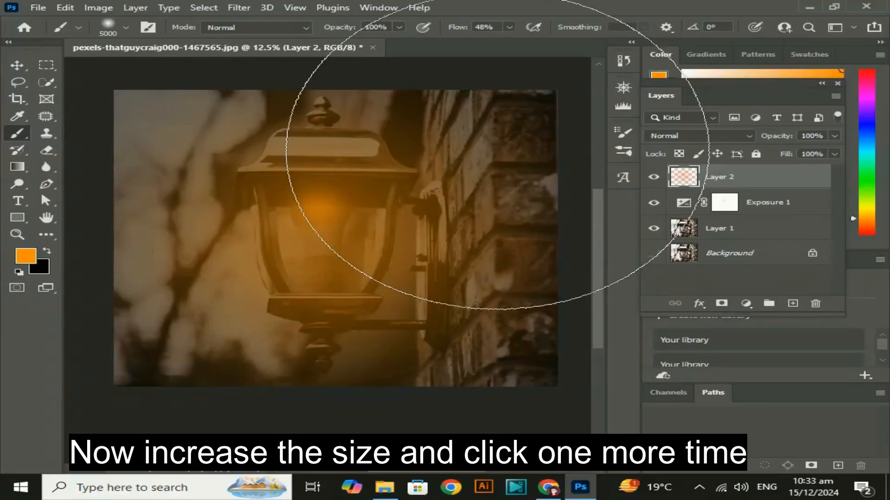
key("ctrl+z")
left_click(509, 27)
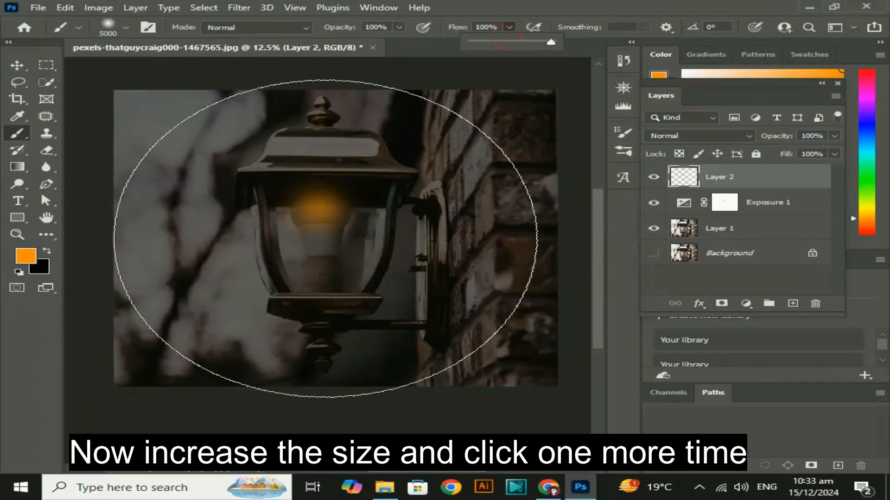
left_click(326, 239)
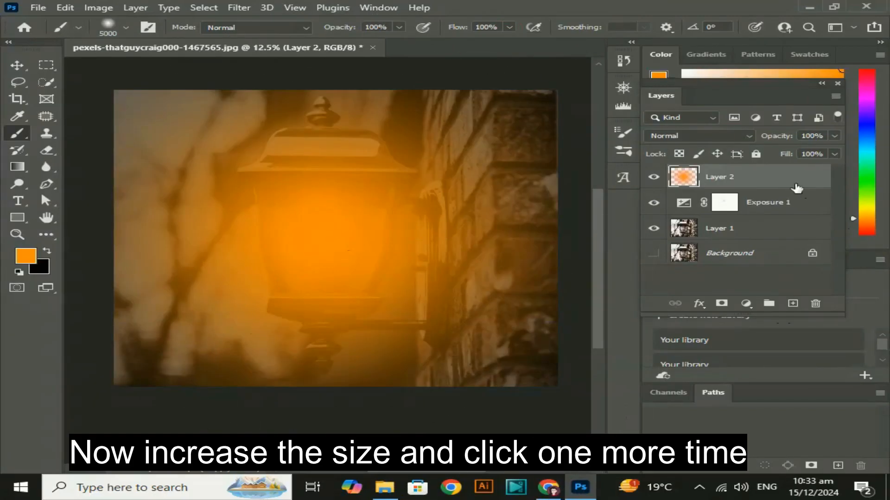
Step: Set Layer 2's blend mode to Color Dodge and give it an inverted, black layer mask
left_click(722, 137)
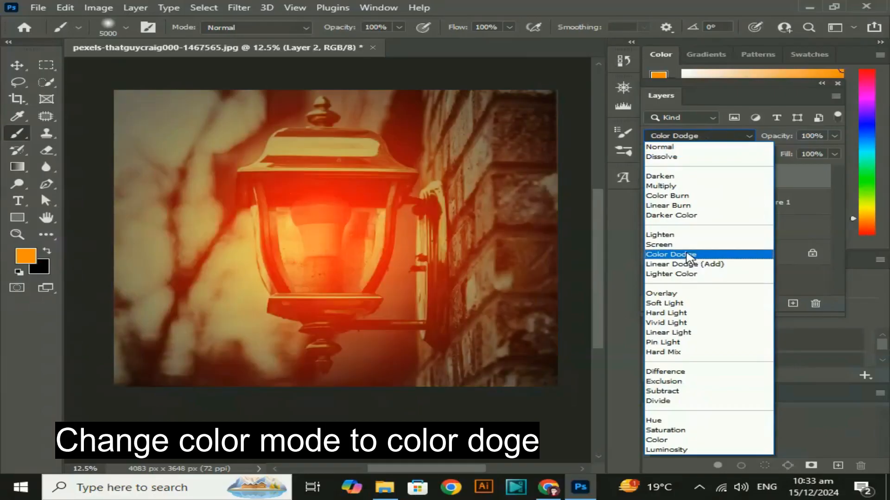
left_click(687, 256)
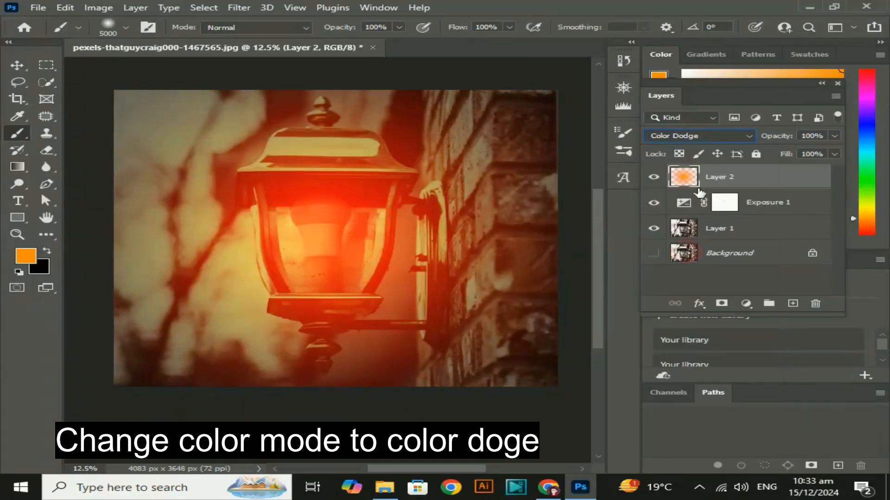
left_click(720, 304)
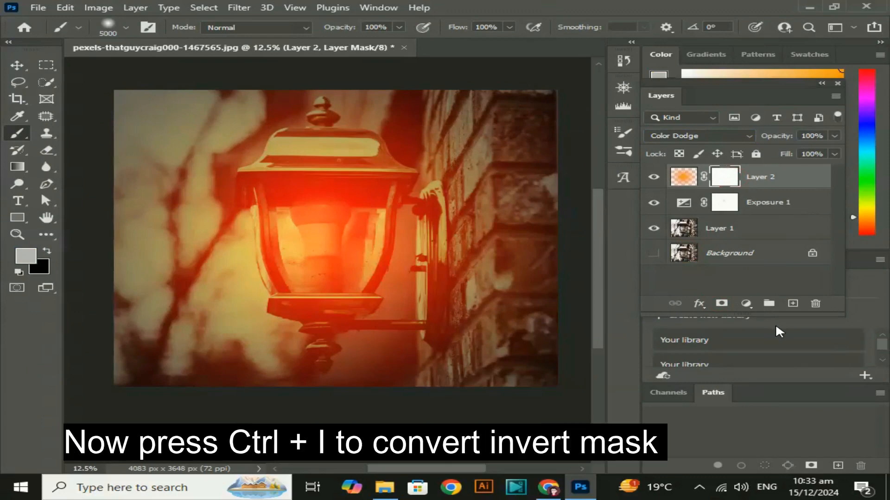
key("ctrl+i")
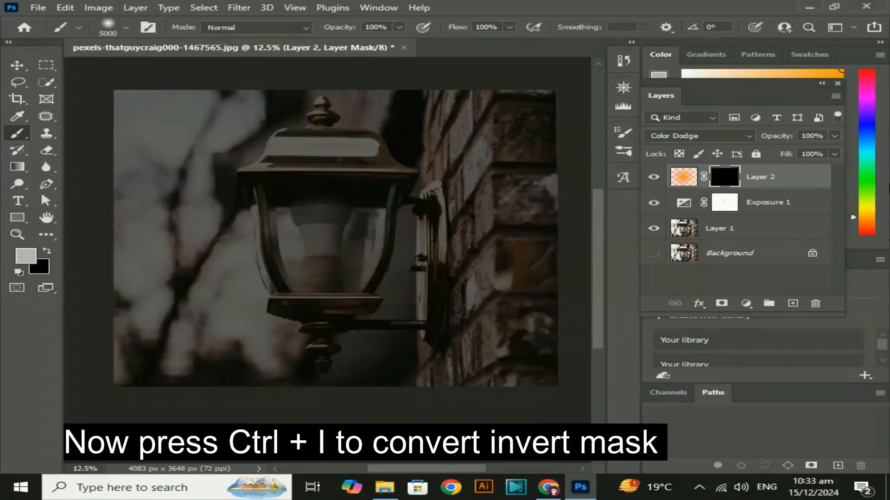
Step: Reveal some glow with one white dab over the lantern on Layer 2's mask, at brush size 2900 and 19% flow
left_click(510, 27)
left_click_drag(502, 41, 445, 39)
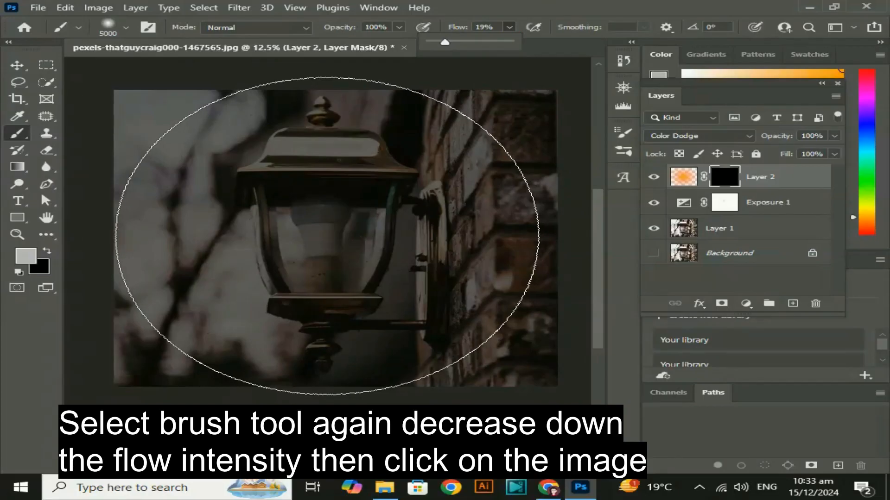
key("bracketleft")
key("bracketleft")
key("bracketleft")
key("bracketleft")
key("bracketleft")
key("bracketleft")
key("bracketleft")
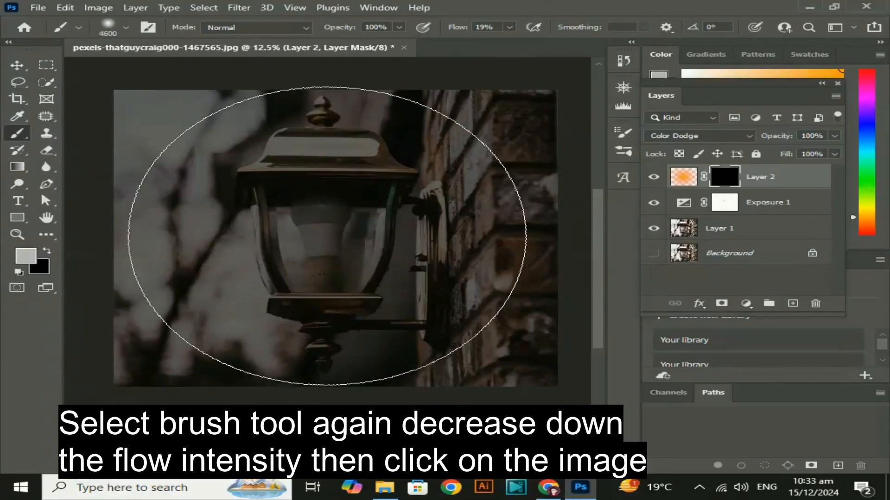
key("bracketleft")
key("bracketleft")
key("bracketleft")
key("bracketleft")
key("bracketleft")
key("bracketleft")
key("bracketleft")
key("bracketleft")
key("bracketleft")
key("bracketleft")
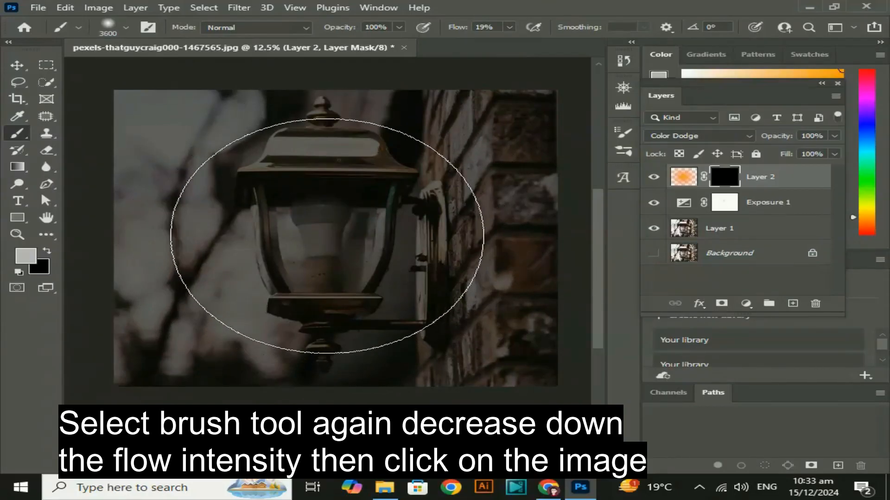
key("bracketleft")
key("bracketleft")
key("bracketleft")
key("bracketleft")
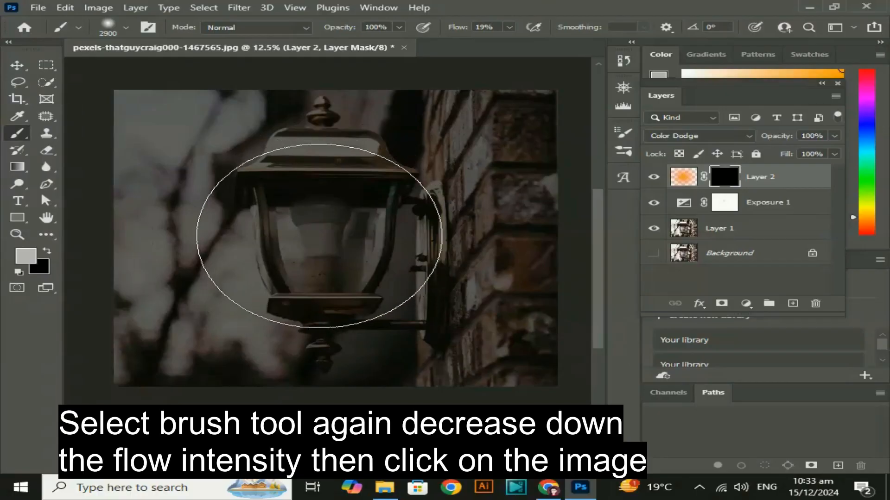
left_click(18, 273)
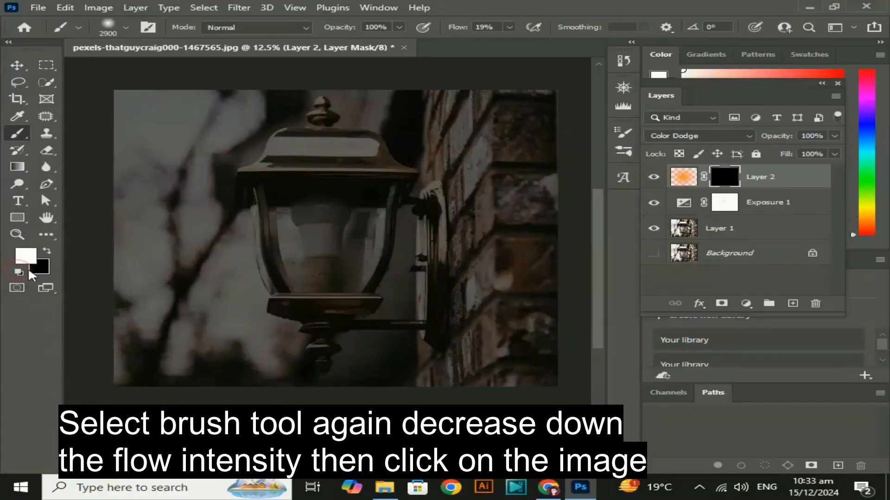
left_click(312, 228)
Step: Enlarge the brush size to 4000 and add another white dab over the lantern on Layer 2's mask
key("bracketright")
key("bracketright")
key("bracketright")
key("bracketright")
key("bracketright")
key("bracketright")
key("bracketright")
key("bracketright")
key("bracketright")
key("bracketright")
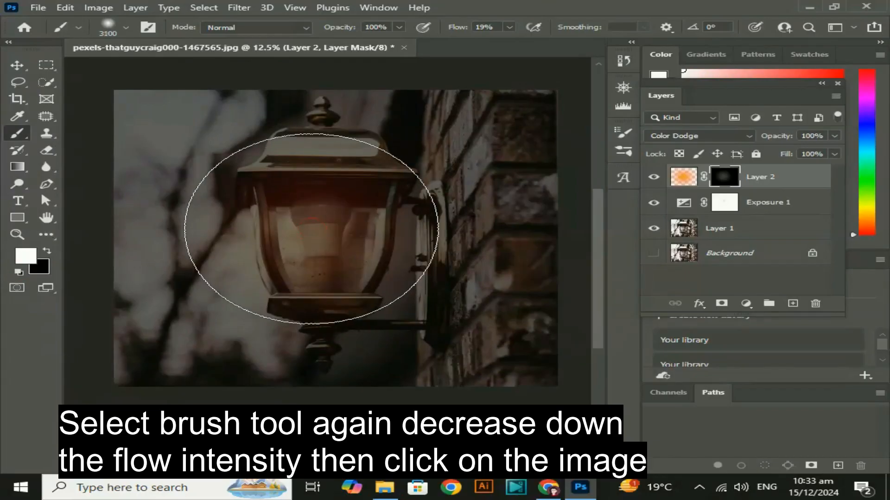
key("bracketright")
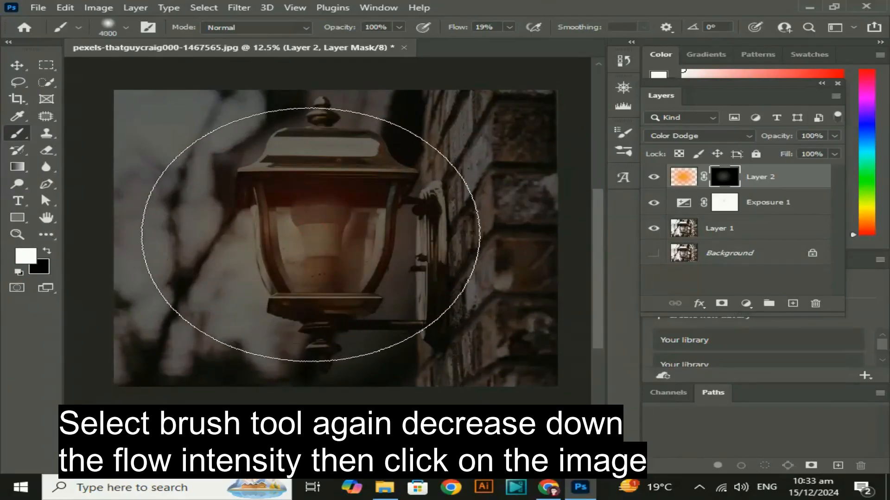
left_click(312, 232)
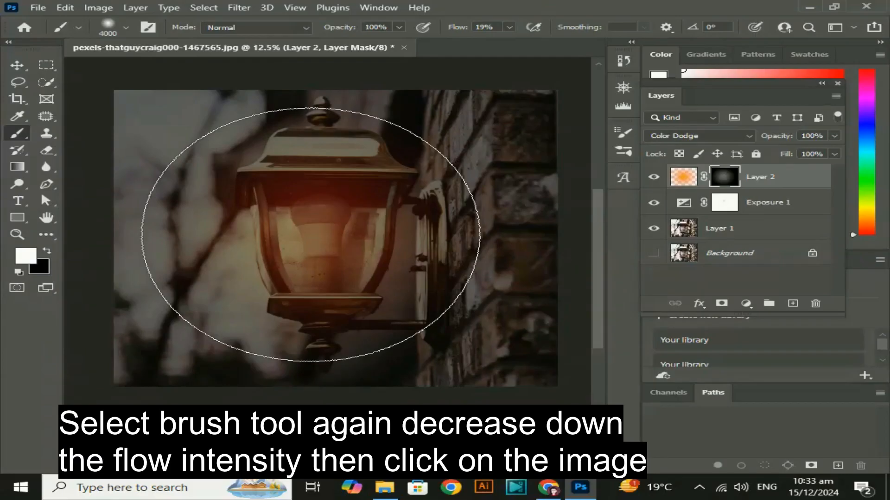
Step: Reduce the brush size to 900 and add a white dab over the upper part of the lantern glass on Layer 2's mask
key("bracketleft")
key("bracketleft")
key("bracketleft")
key("bracketleft")
key("bracketleft")
key("bracketleft")
key("bracketleft")
key("bracketleft")
key("bracketleft")
key("bracketleft")
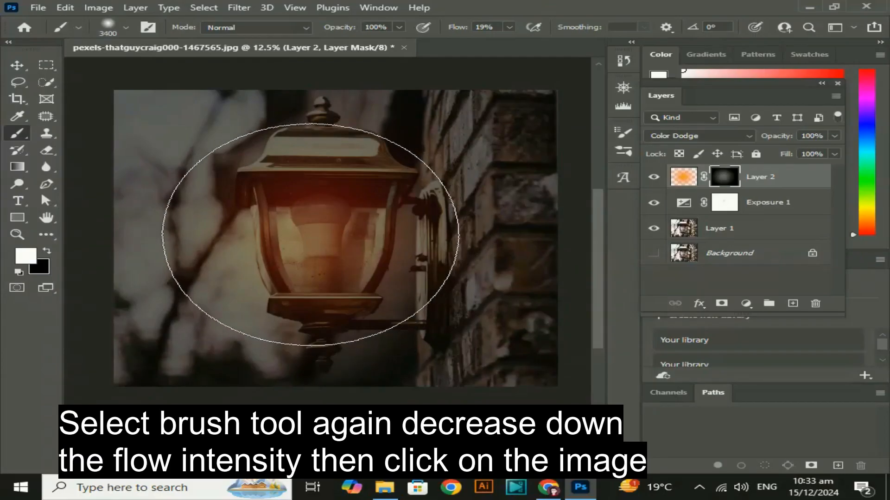
key("bracketleft")
key("bracketleft")
key("bracketleft")
key("bracketleft")
key("bracketleft")
key("bracketleft")
key("bracketleft")
key("bracketleft")
key("bracketleft")
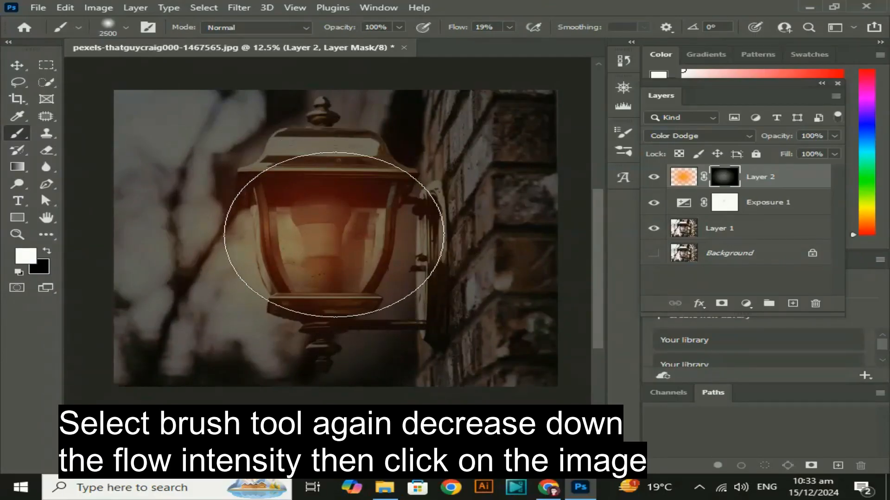
key("bracketleft")
key("bracketleft")
key("bracketleft")
key("bracketleft")
key("bracketleft")
key("bracketleft")
key("bracketleft")
key("bracketleft")
key("bracketleft")
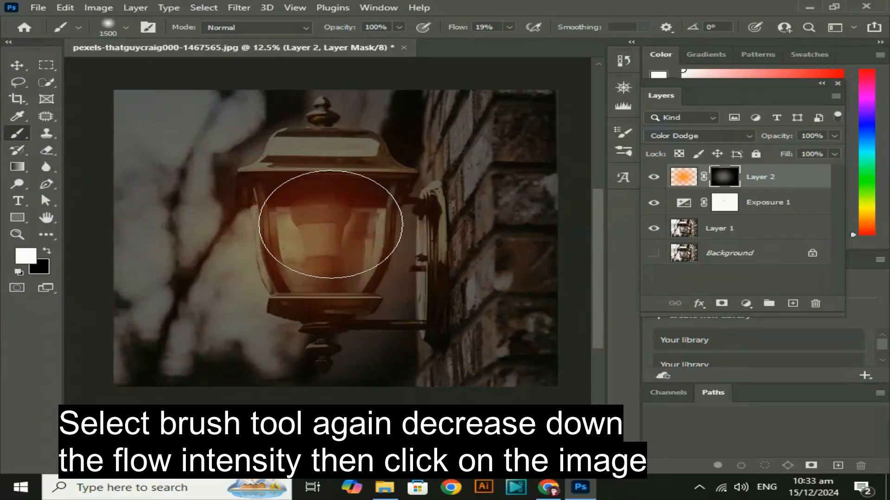
key("bracketleft")
key("bracketleft")
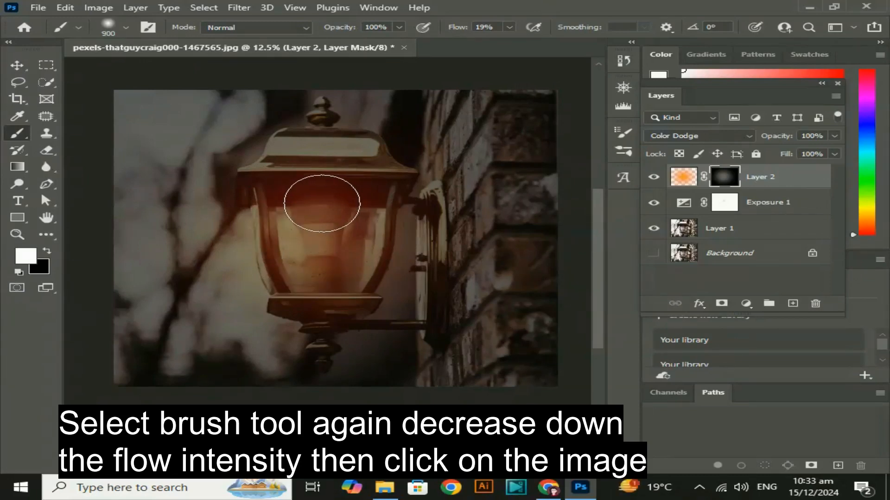
left_click(319, 200)
Step: Enlarge the brush size to 5000 and add white dabs over the lantern and the surrounding background on Layer 2's mask
key("bracketright")
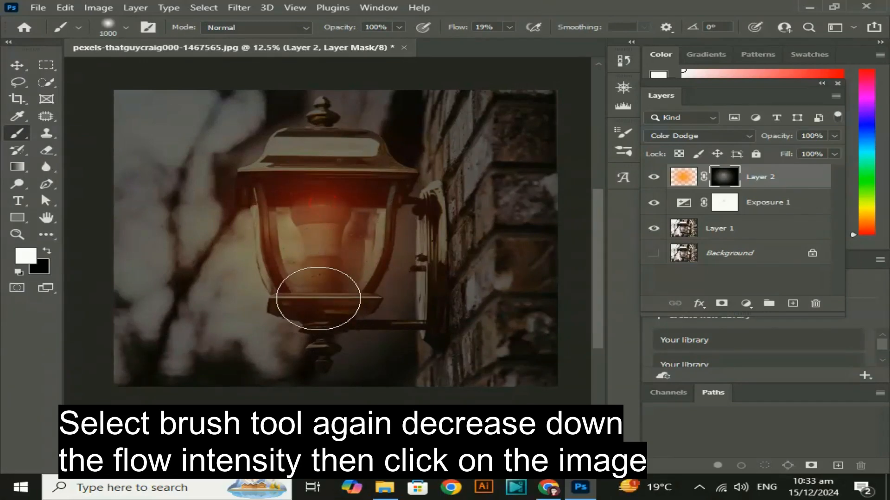
key("bracketright")
key("bracketright")
key("bracketright")
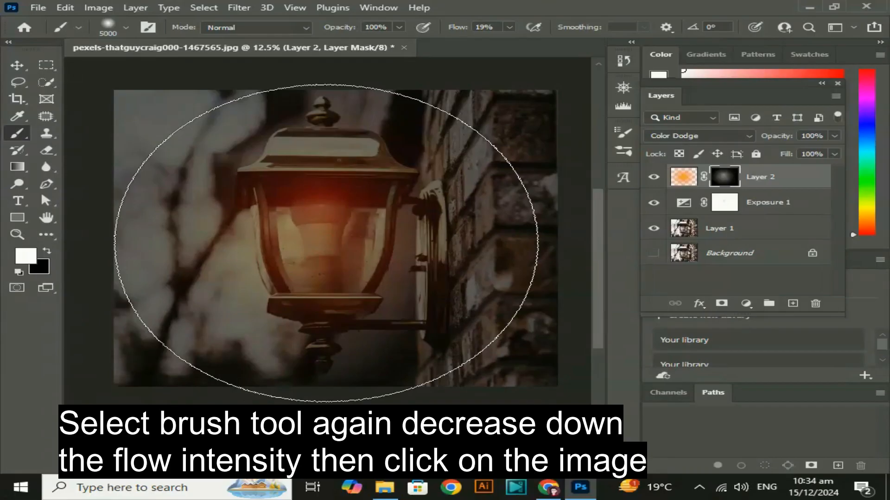
left_click(326, 243)
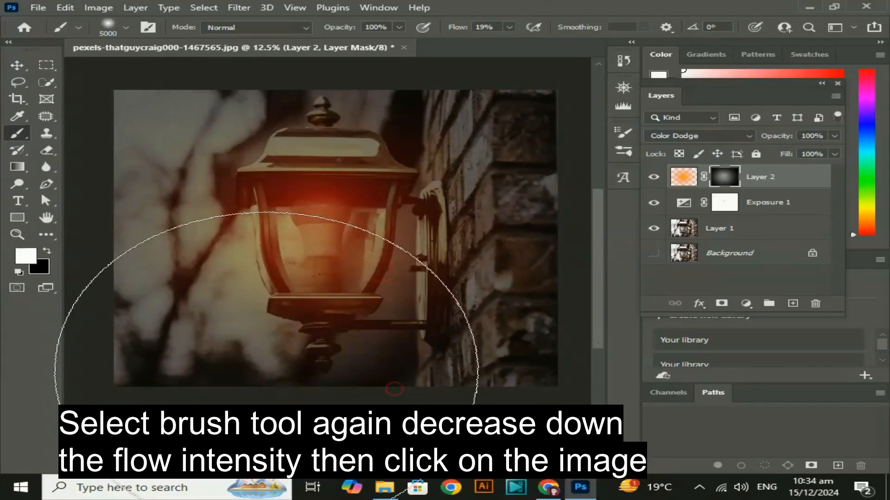
left_click(156, 160)
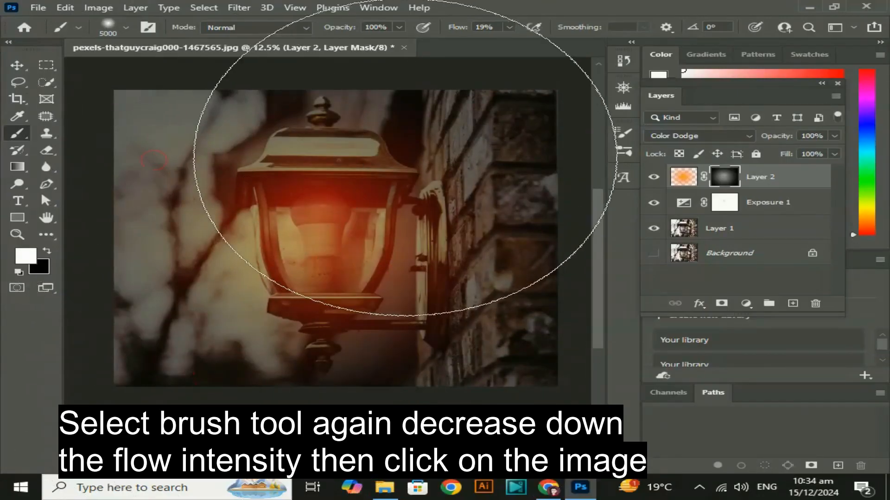
left_click(405, 164)
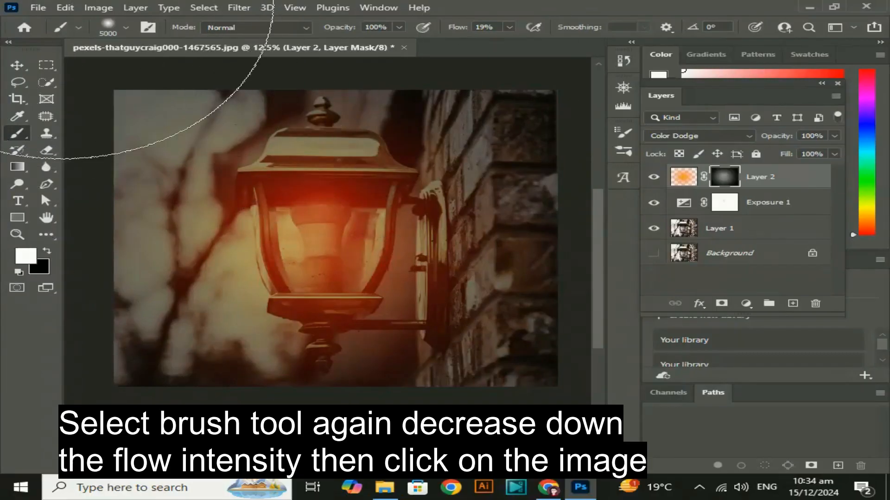
Step: Reduce the brush size to 3300
key("[")
key("[")
key("[")
key("[")
key("[")
key("[")
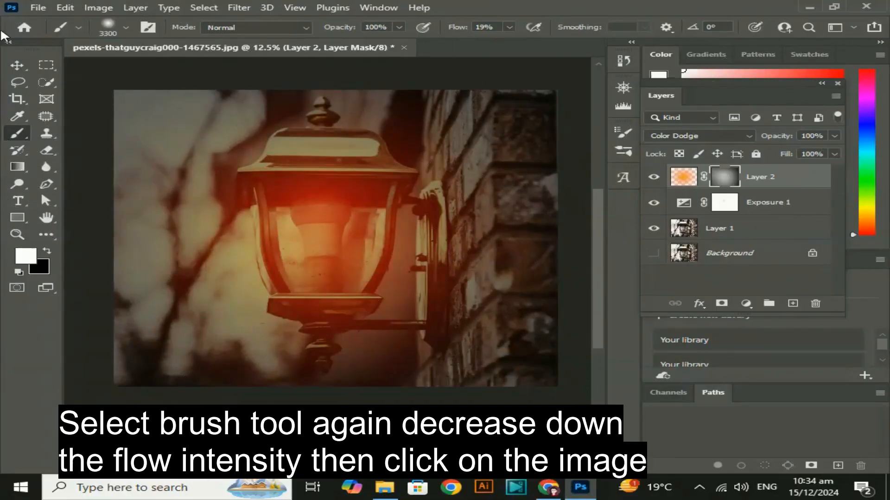
Step: Duplicate Layer 2, then delete the copy's mask and replace it with an inverted, black layer mask
left_click(17, 65)
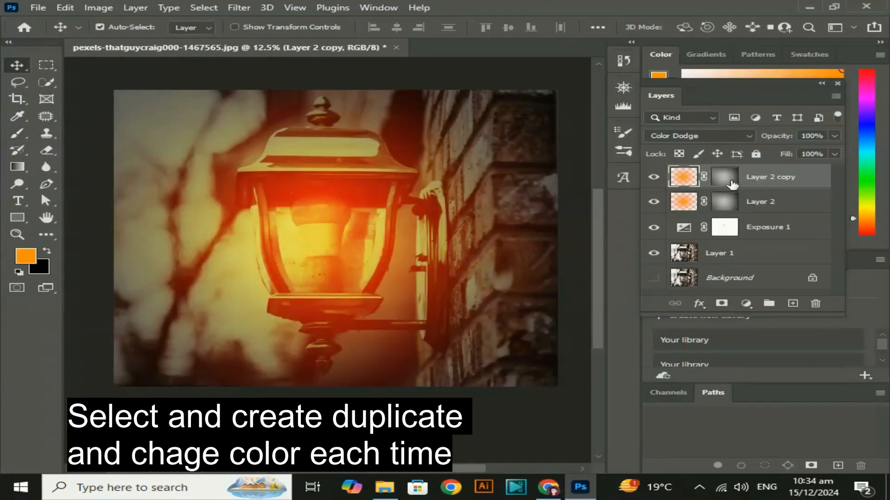
left_click(728, 179)
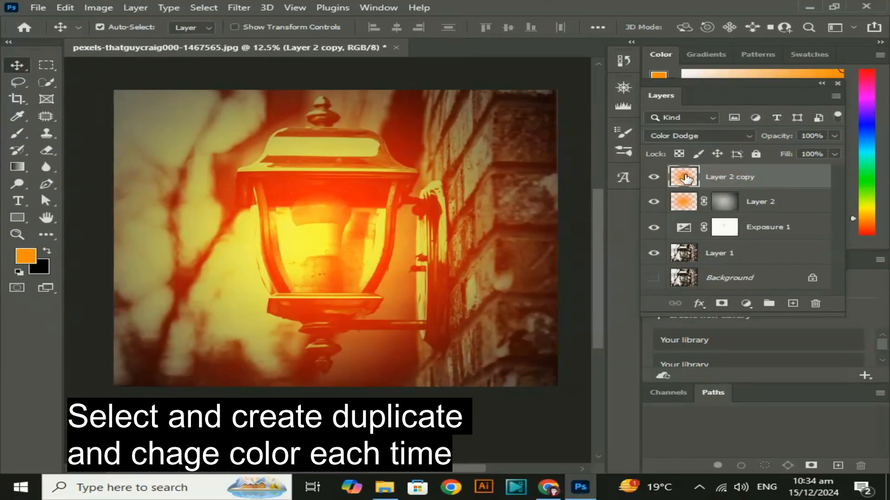
left_click(721, 304)
key("ctrl+i")
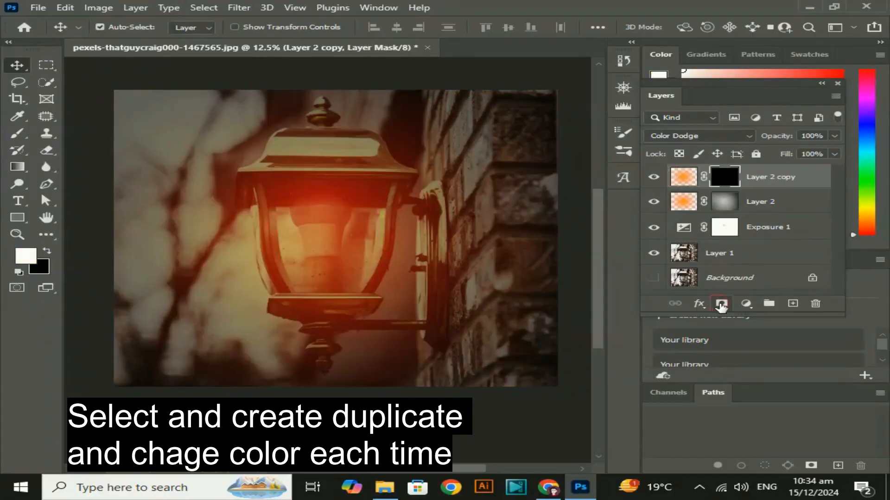
left_click(679, 176)
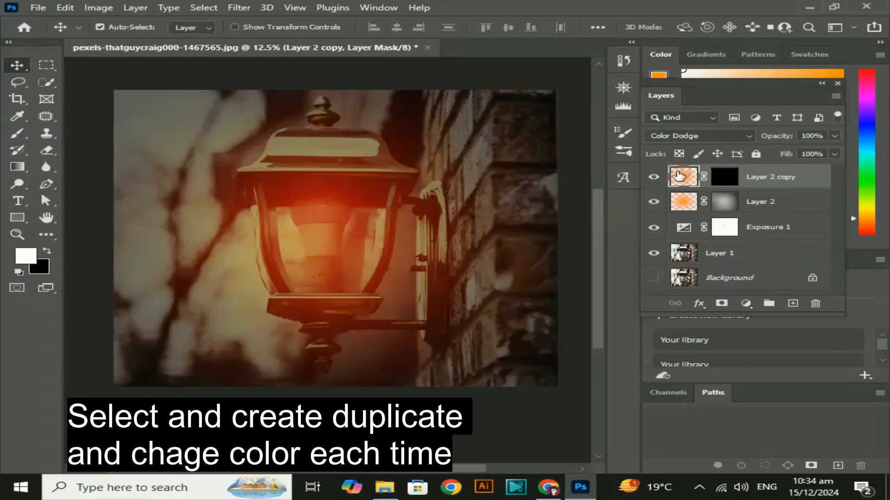
double_click(678, 176)
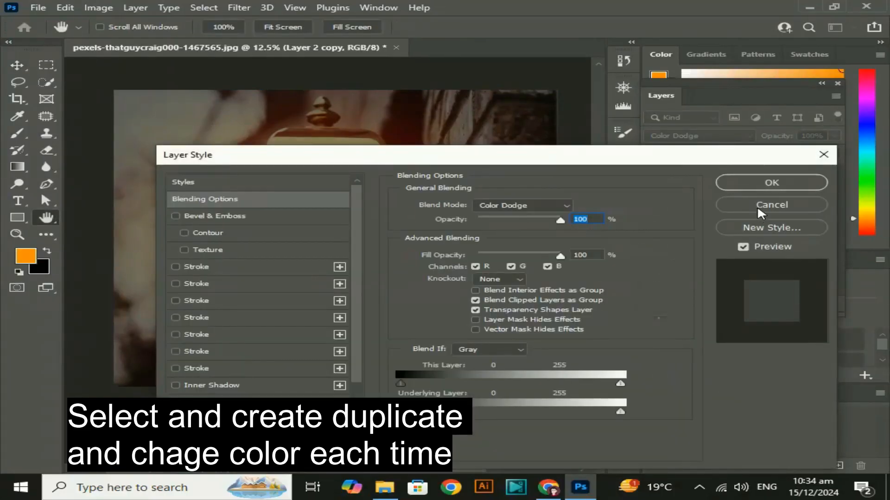
left_click(757, 205)
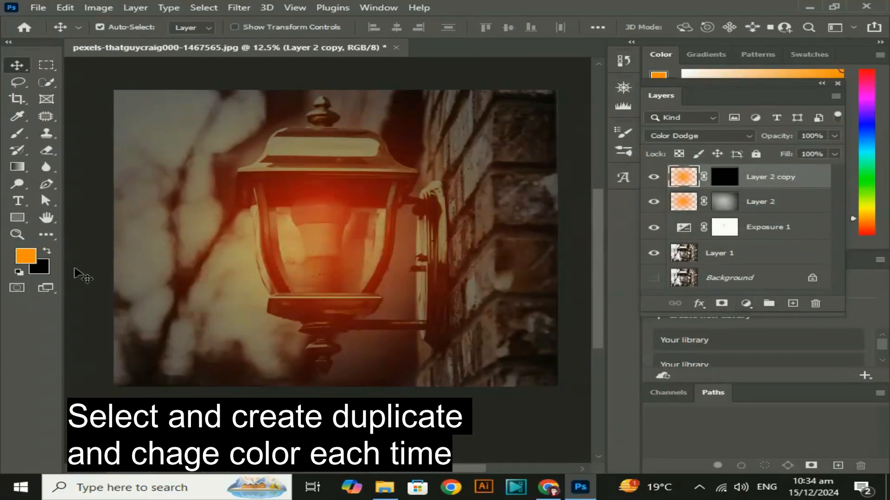
Step: Set the foreground colour to a redder orange, ff4e00, and duplicate Layer 2 copy
left_click(21, 257)
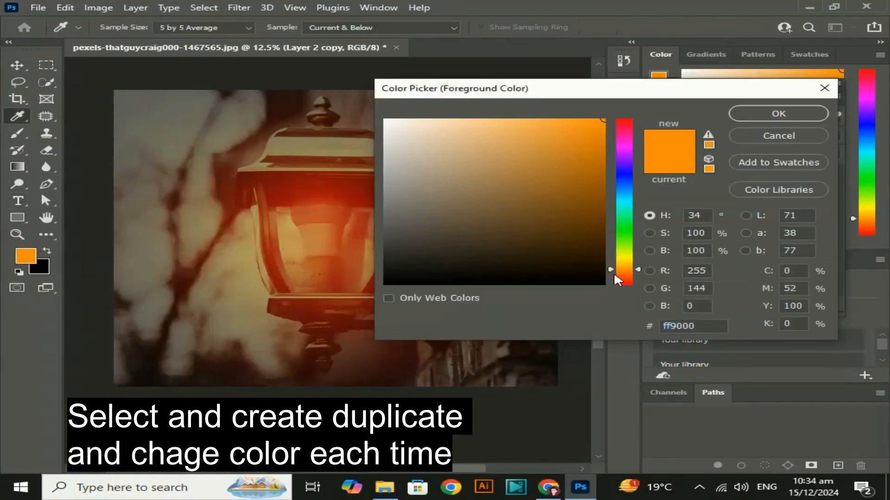
left_click_drag(614, 271, 618, 274)
left_click(789, 115)
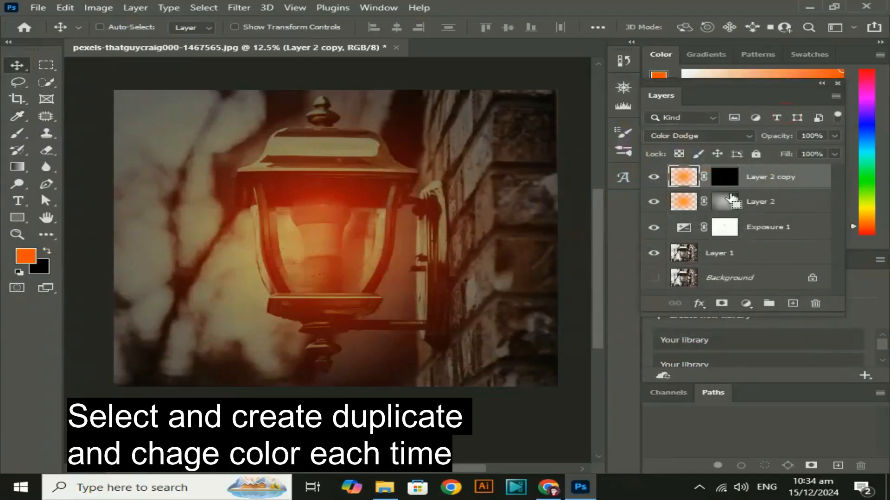
key("ctrl+j")
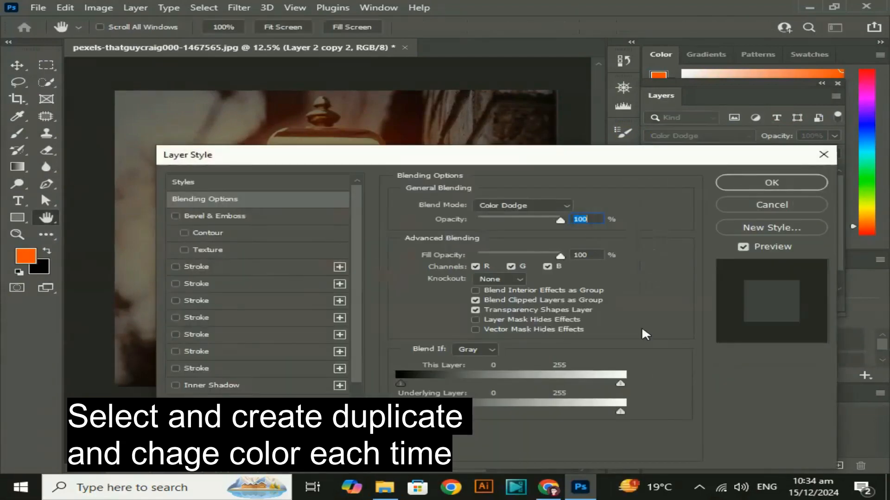
left_click(767, 201)
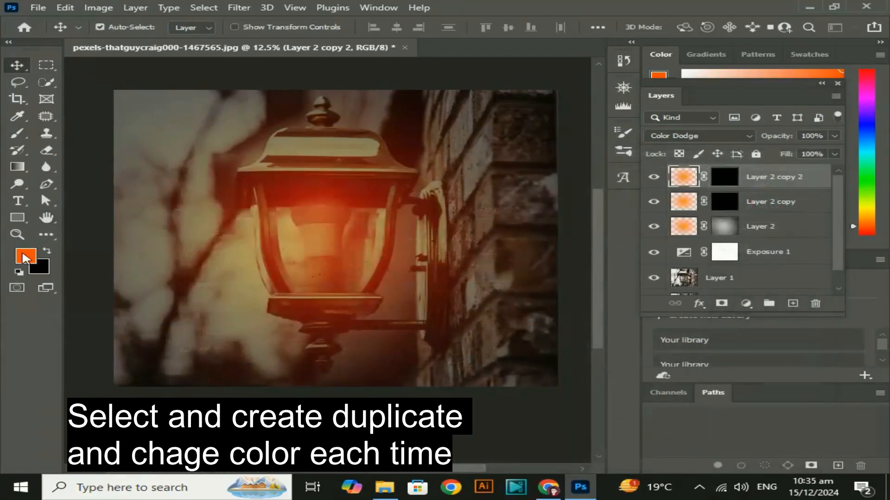
Step: Set the foreground colour to yellow, fdd600, and make the mask of Layer 2 copy 2 active
left_click(26, 257)
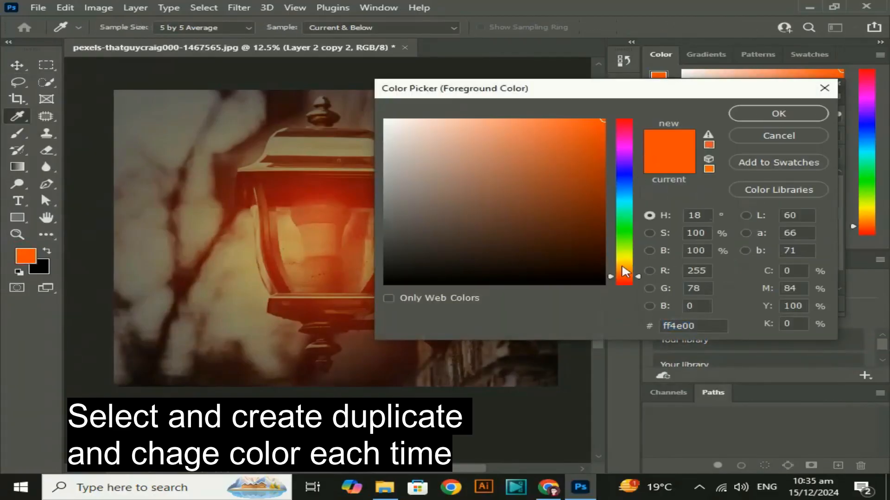
left_click(624, 271)
left_click_drag(623, 269, 622, 258)
left_click_drag(578, 160, 607, 134)
left_click(623, 259)
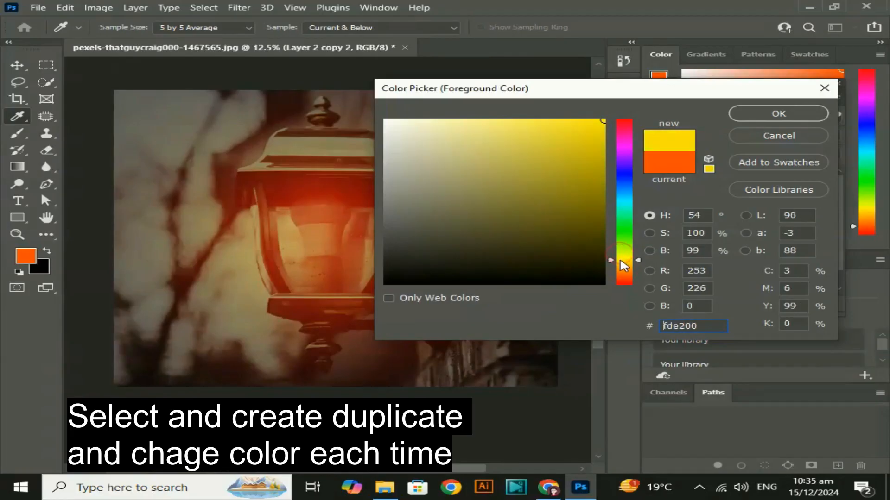
left_click_drag(621, 260, 621, 263)
left_click(621, 262)
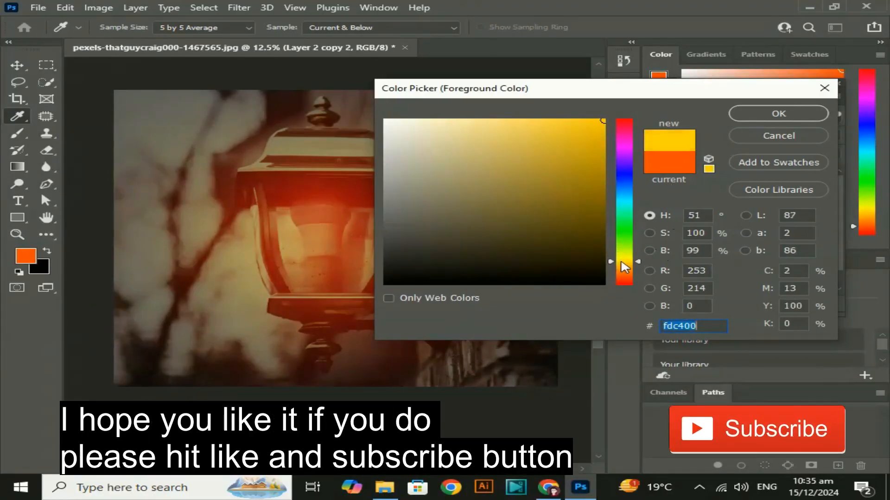
left_click(763, 114)
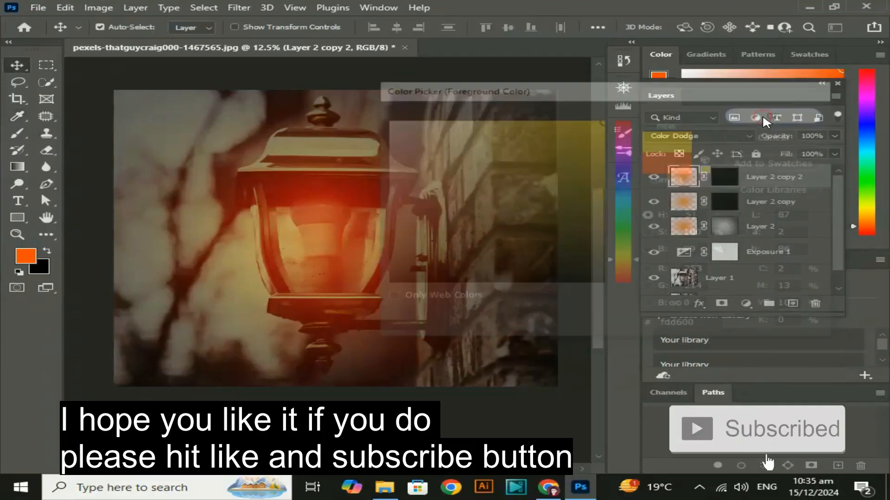
left_click(725, 181)
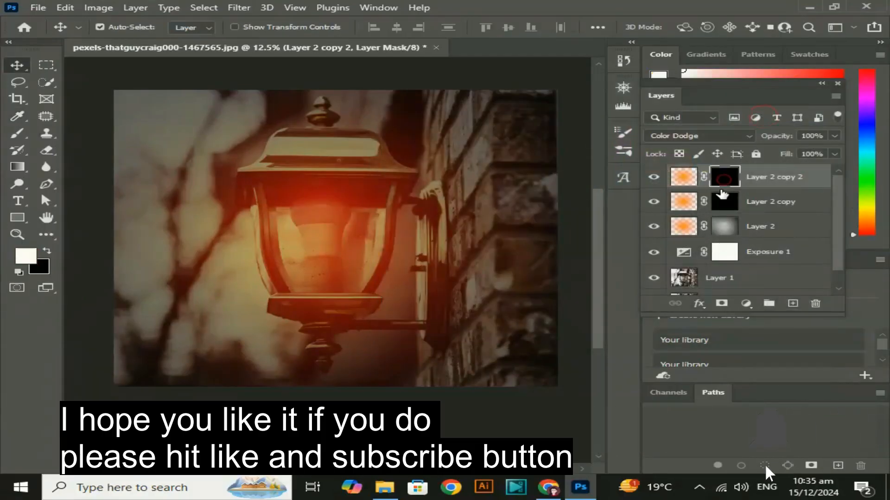